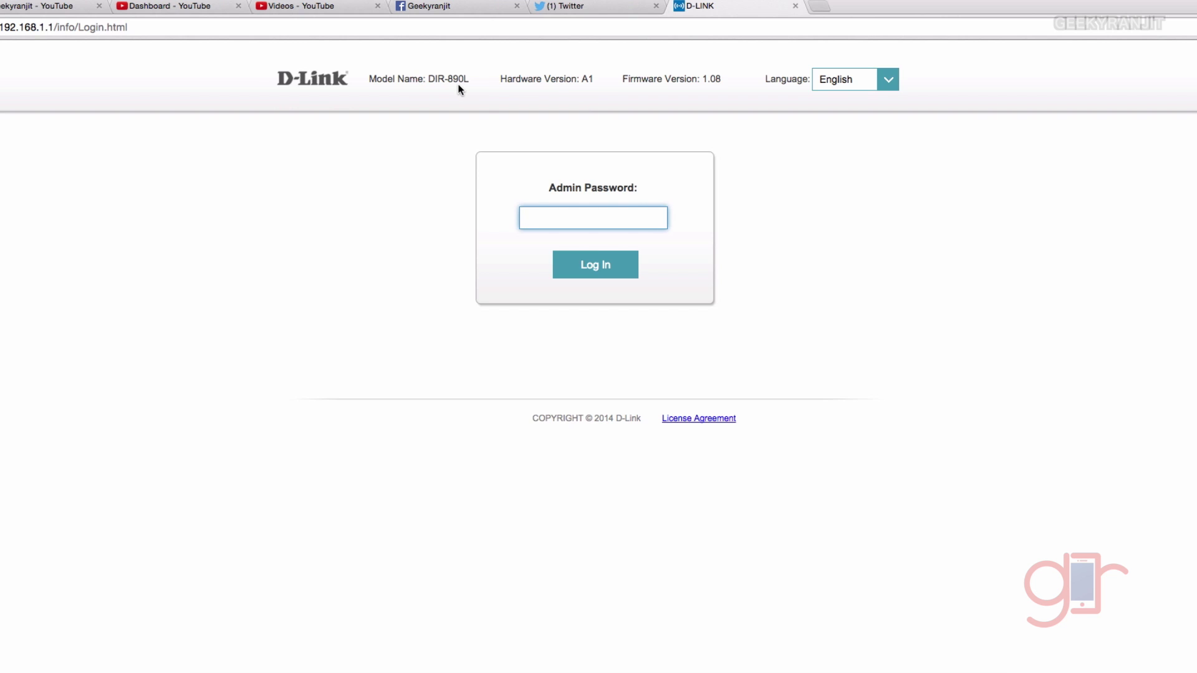
Log in to the router's admin interface with the admin password
type("123")
key("Return")
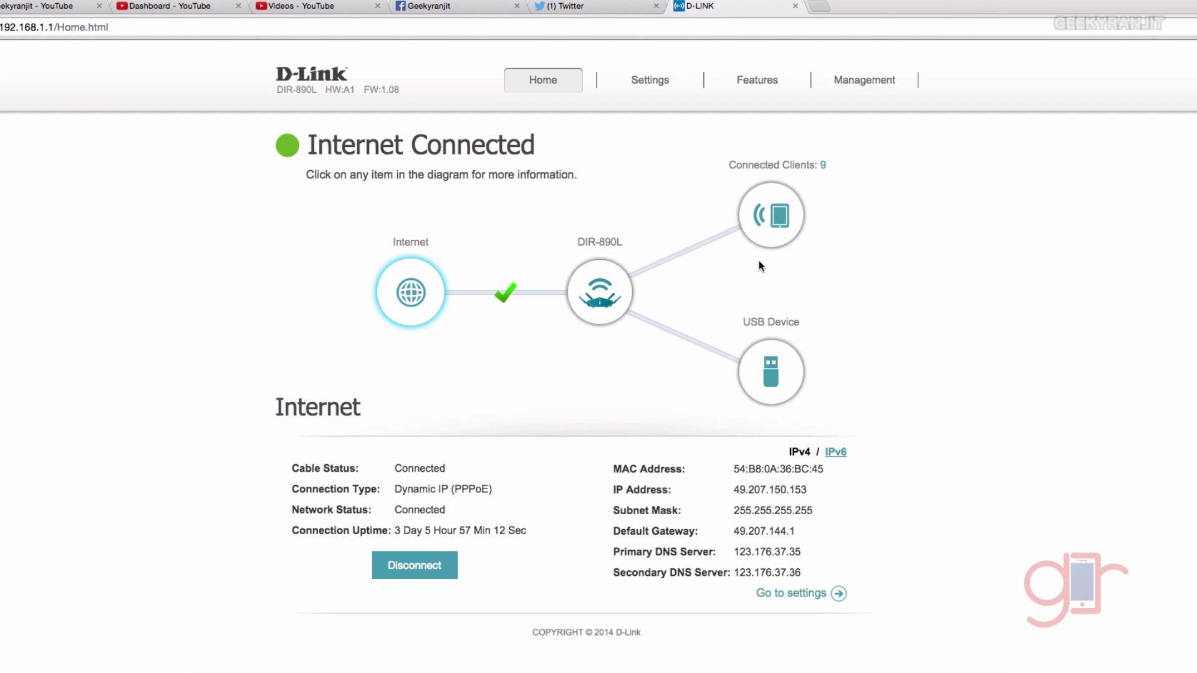
List the nine connected clients on the Home page and scroll through their 2.4GHz and 5GHz entries
left_click(823, 166)
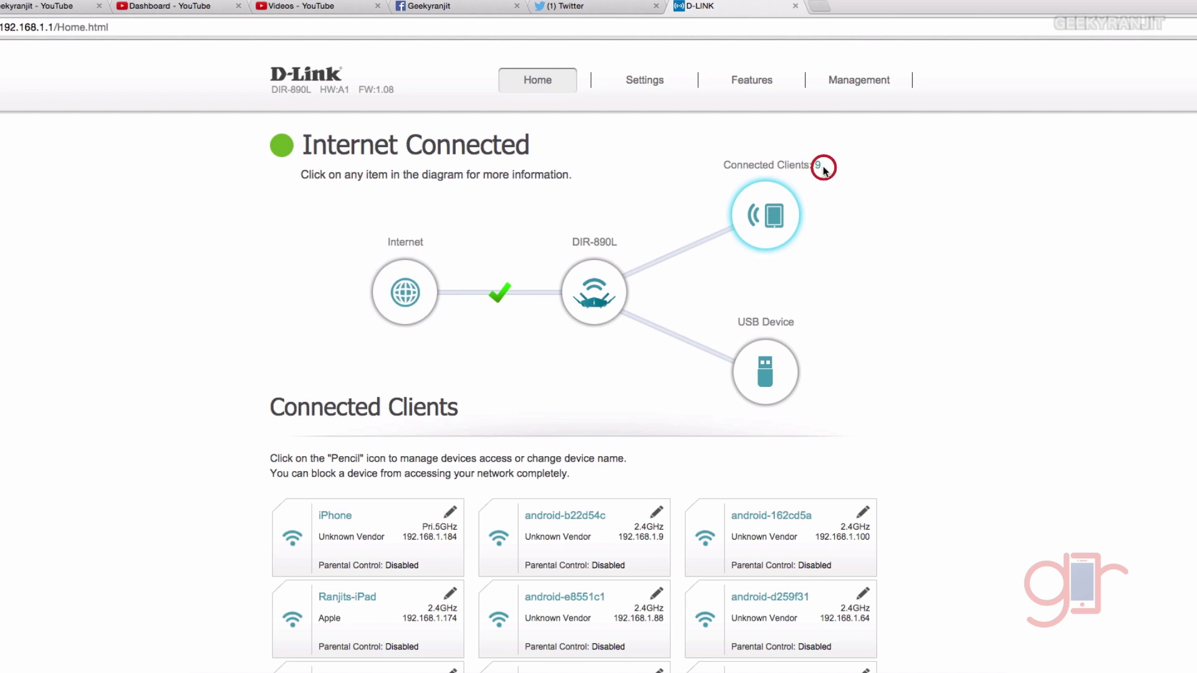
scroll(989, 410, "down", 4)
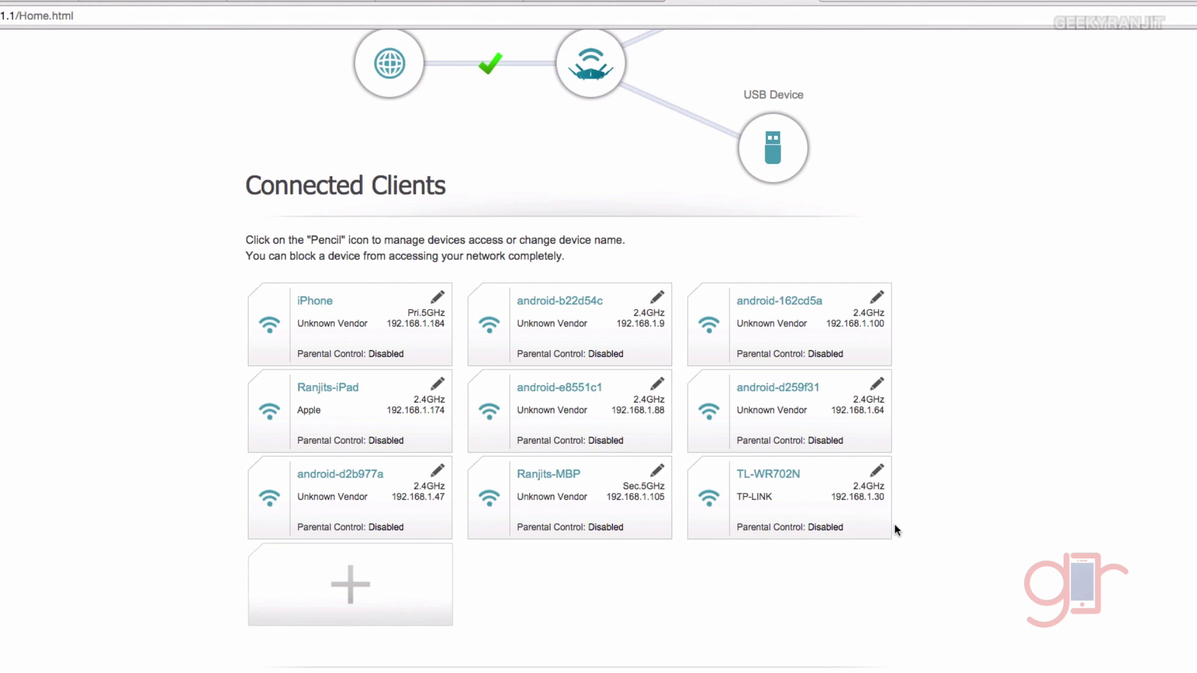
scroll(948, 466, "up", 3)
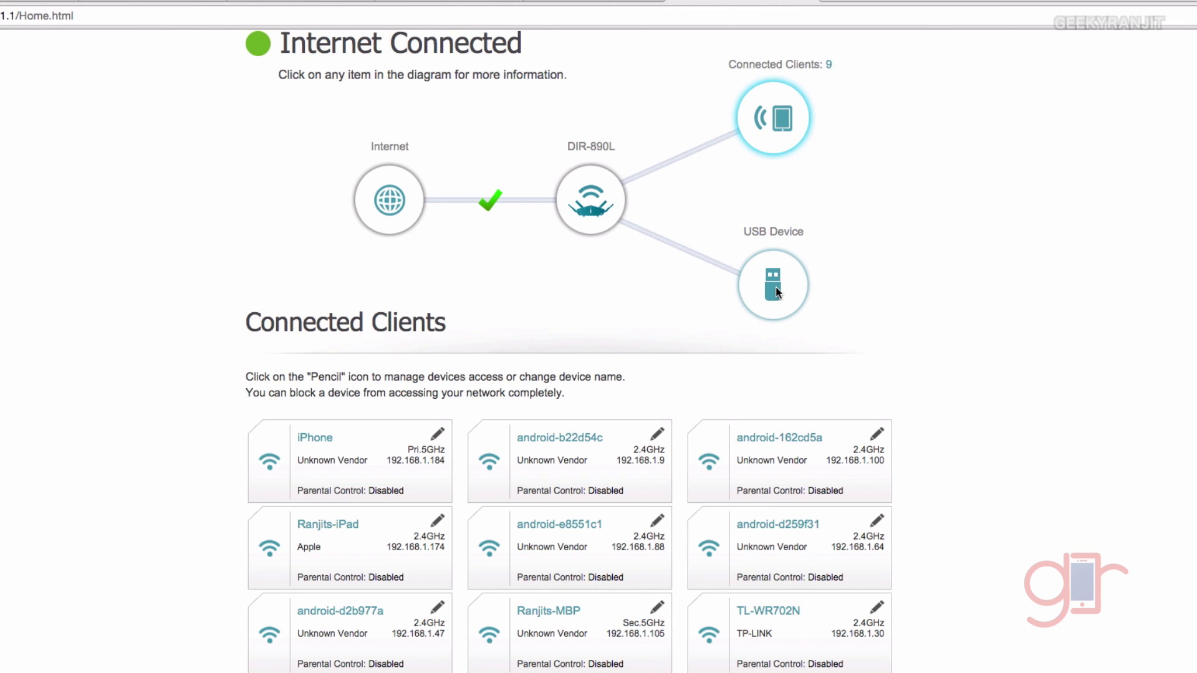
scroll(833, 383, "up", 2)
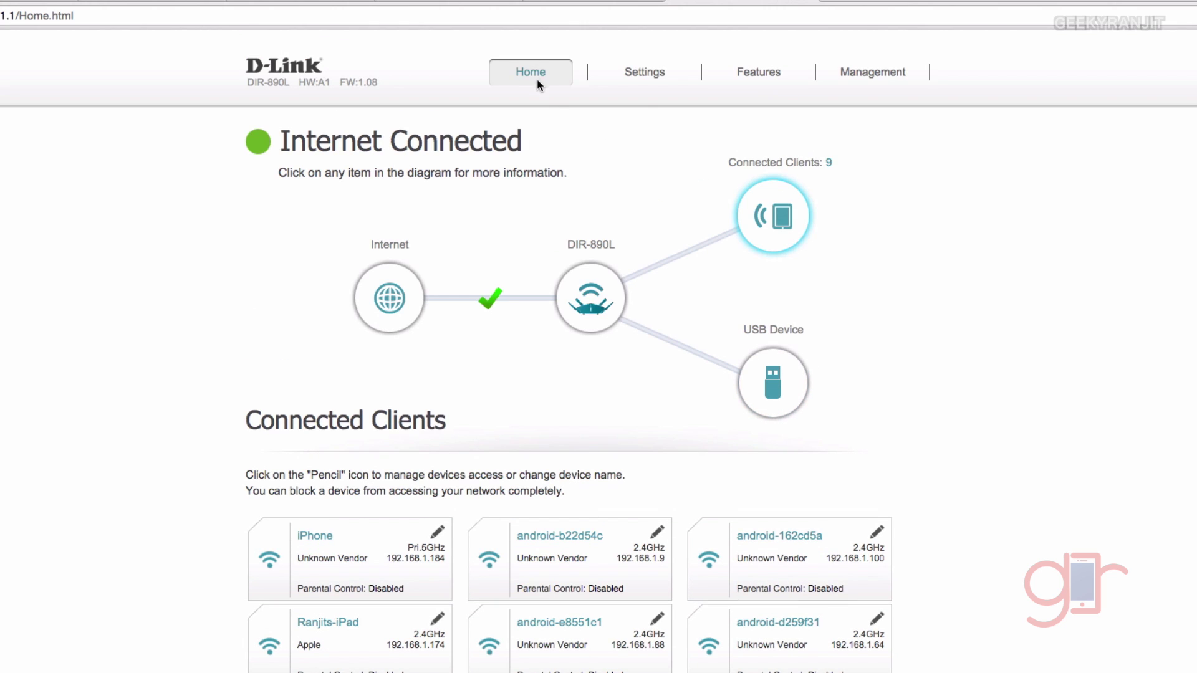
mouse_move(610, 77)
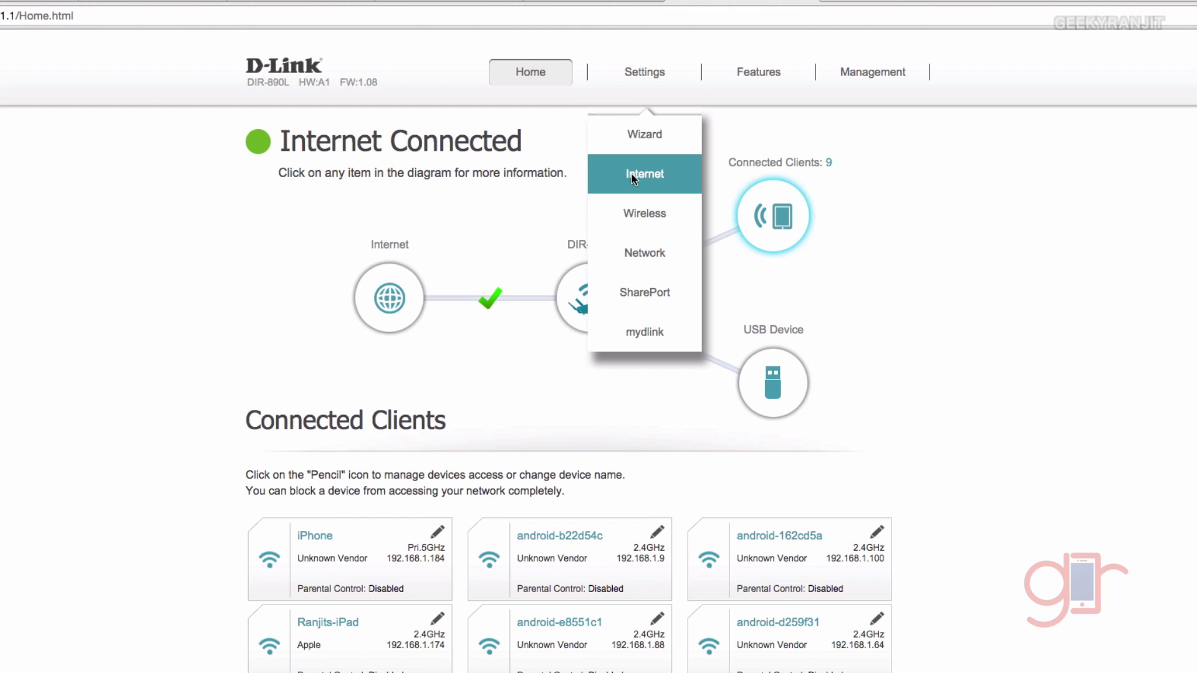
Open Wireless settings and scroll through the THMBI2, RAMLOGI5 and RAMLOGI52 bands
left_click(644, 212)
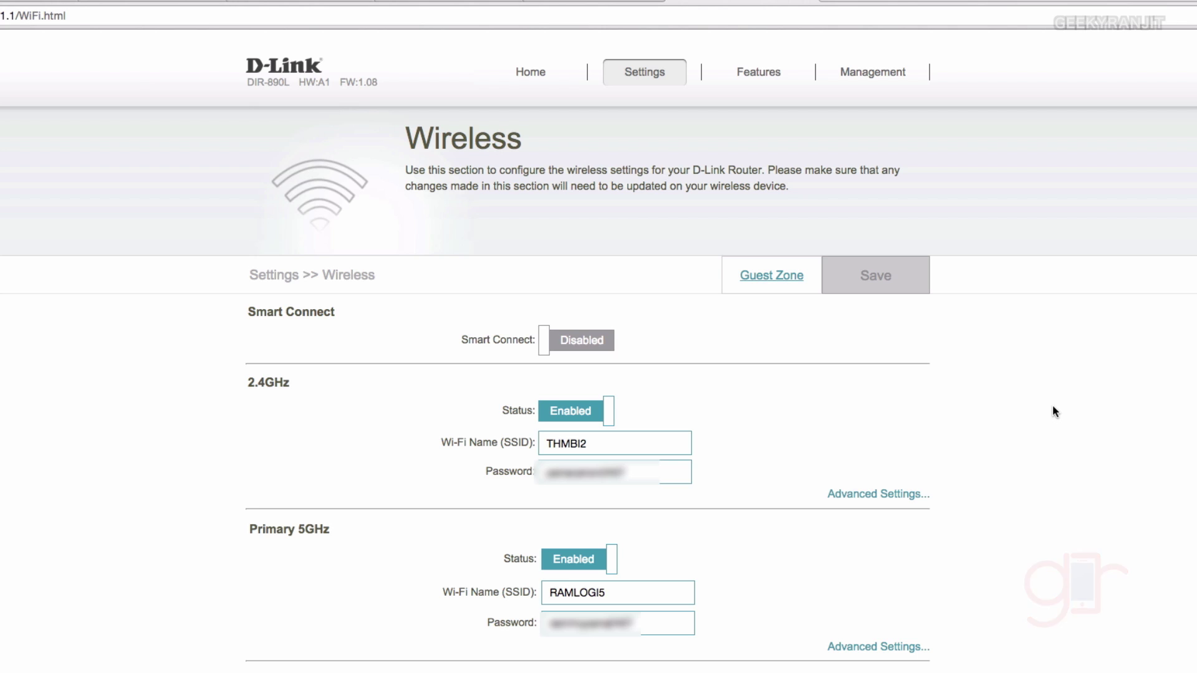
scroll(1074, 432, "down", 3)
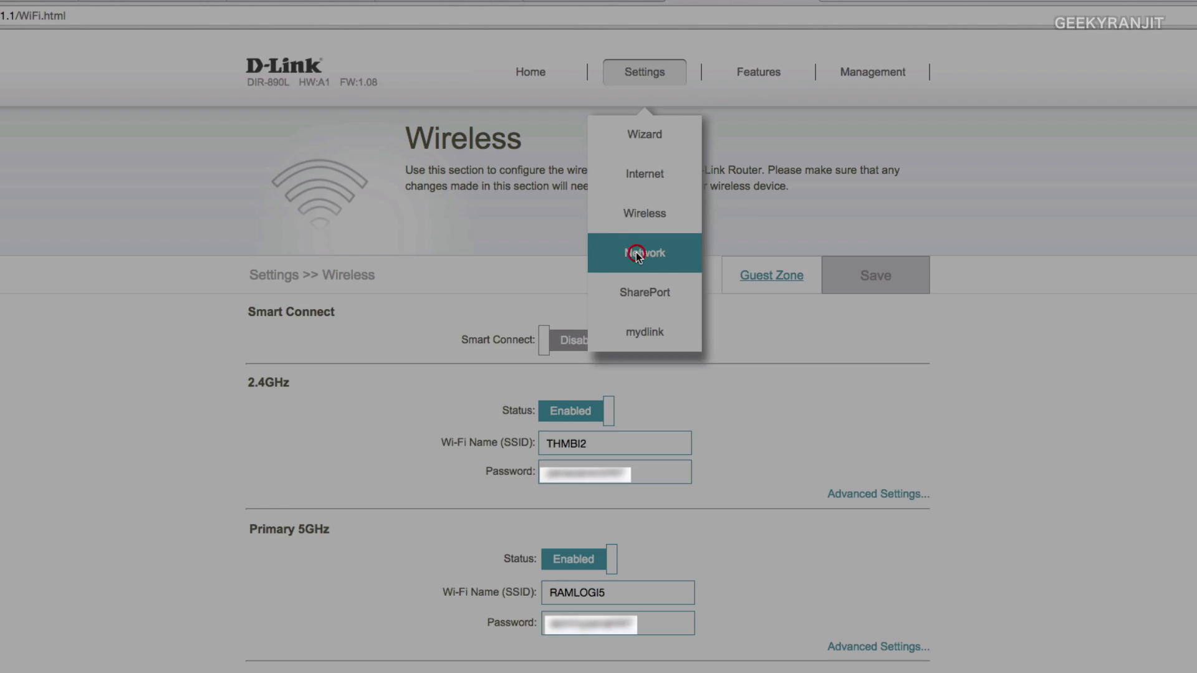
Visit the Network and SharePort settings pages, ending on the mydlink Registration page
left_click(636, 252)
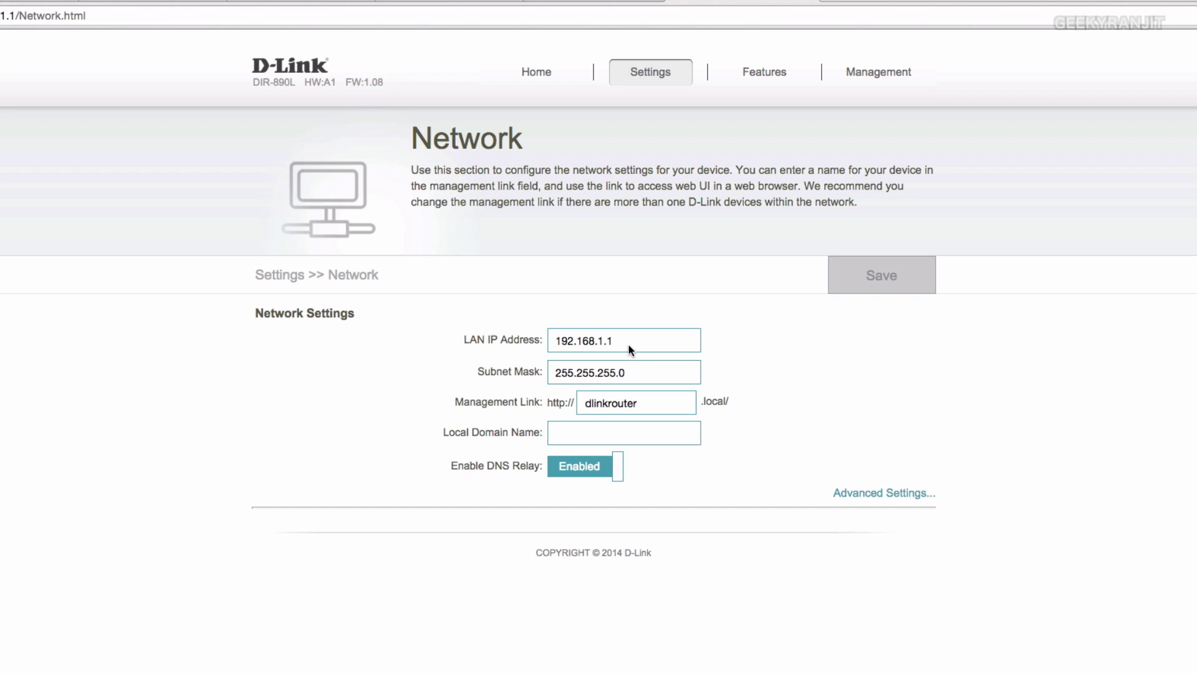
mouse_move(639, 58)
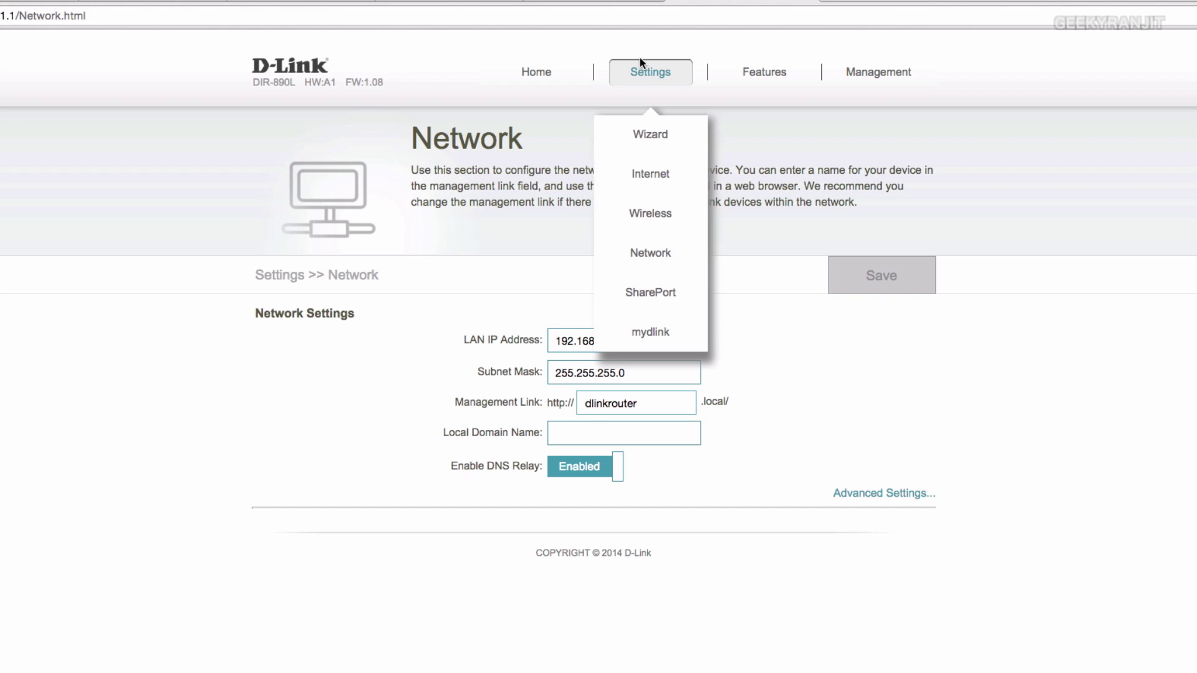
left_click(639, 290)
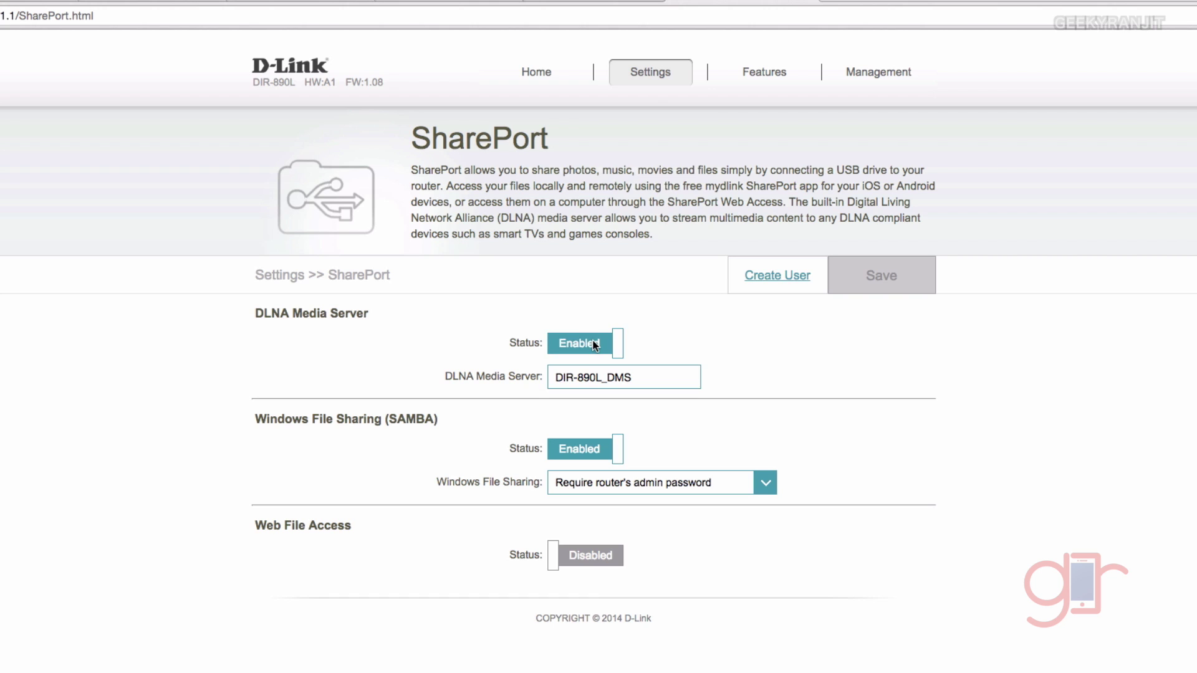
mouse_move(650, 74)
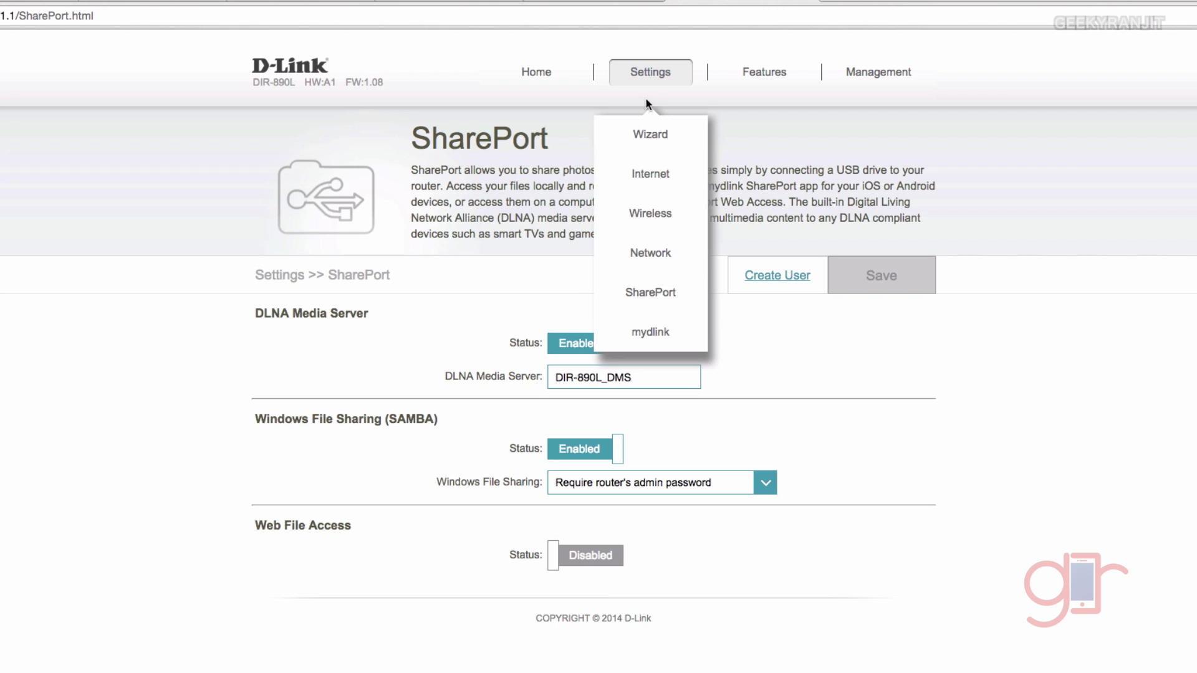
left_click(657, 332)
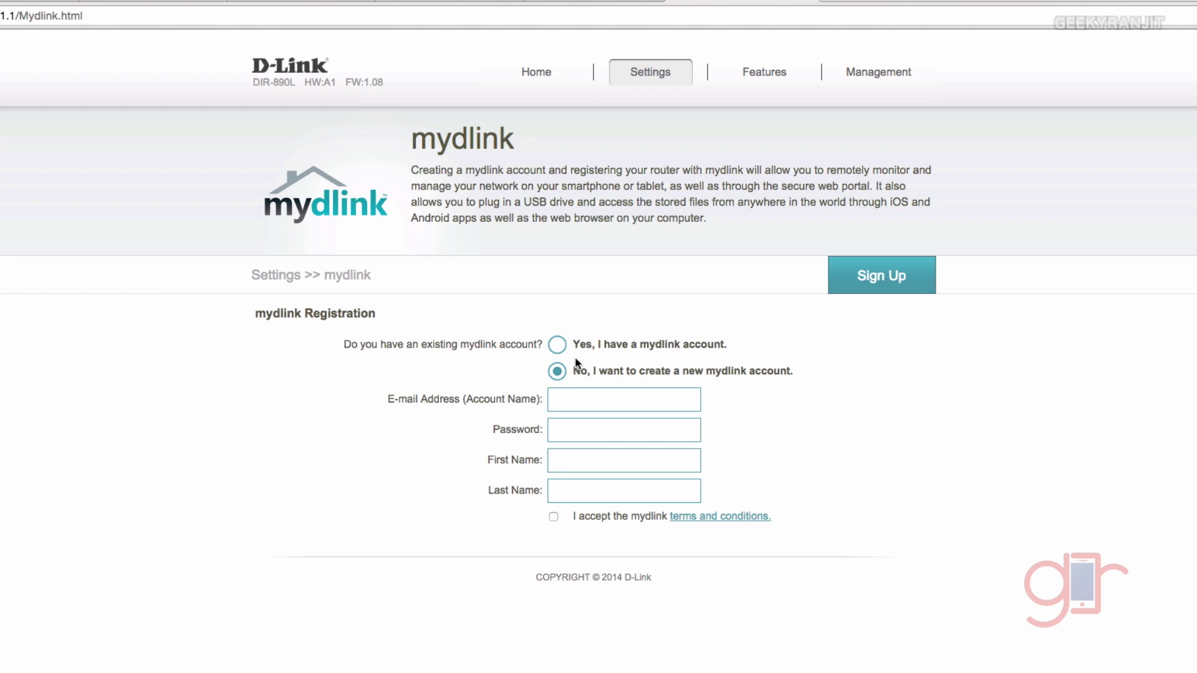
Open the QoS Engine and place Ranjits-iPad in the High priority box
mouse_move(755, 67)
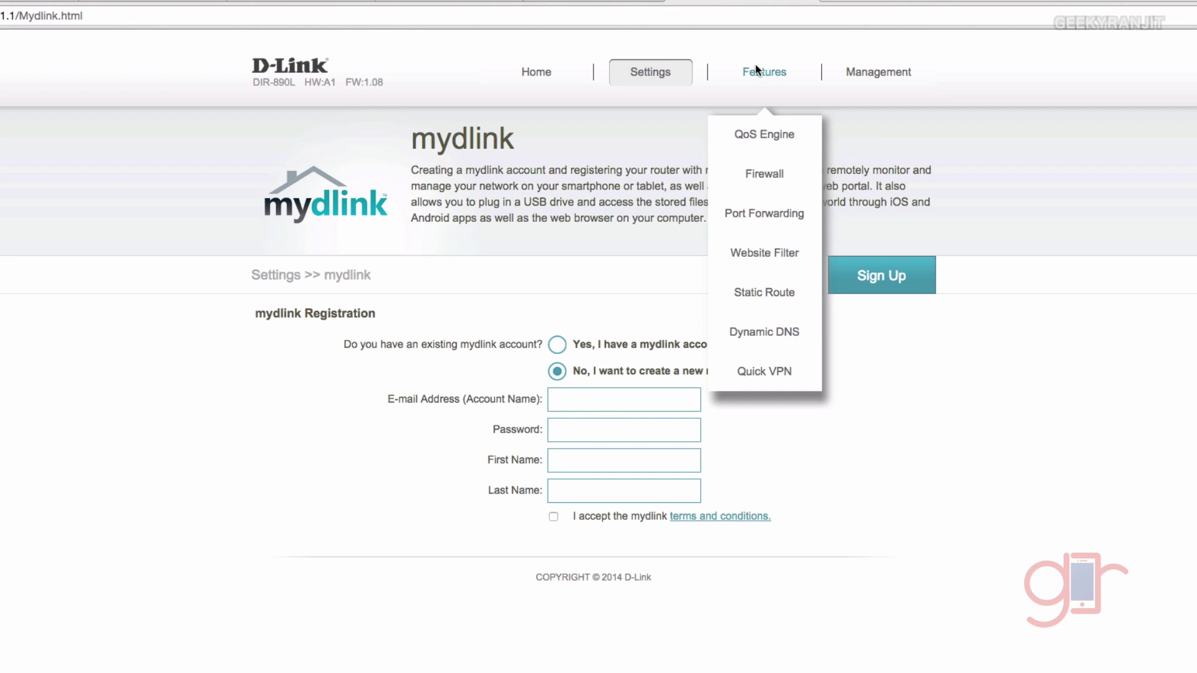
left_click(776, 140)
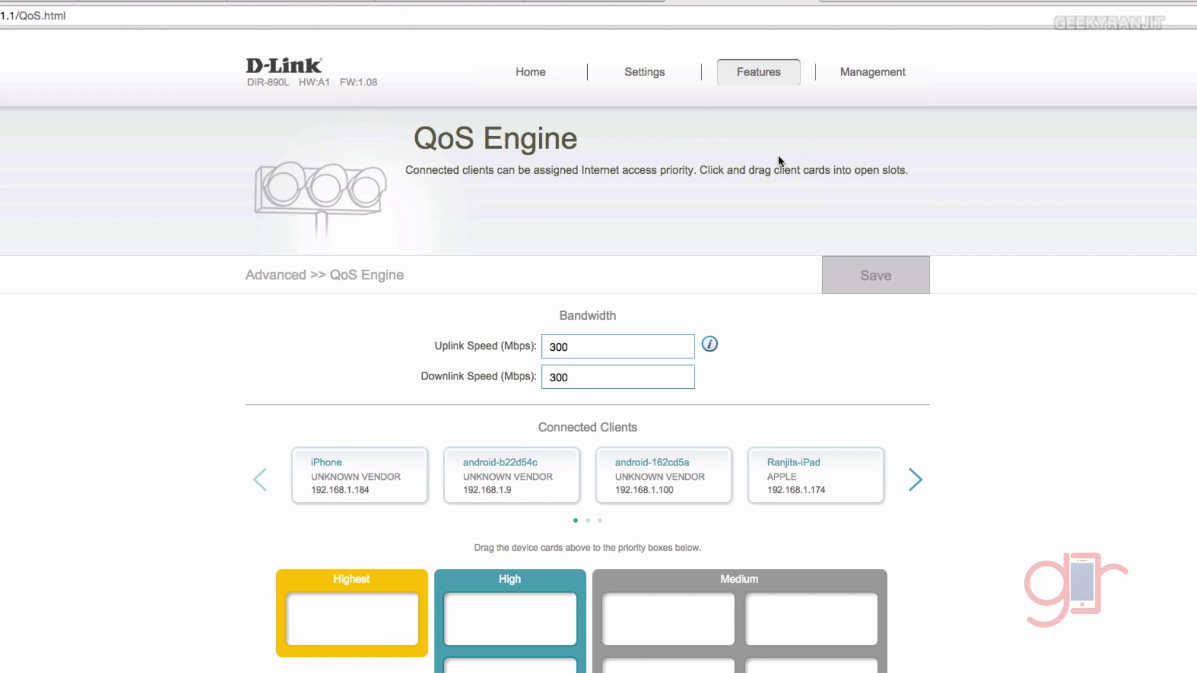
scroll(685, 262, "down", 2)
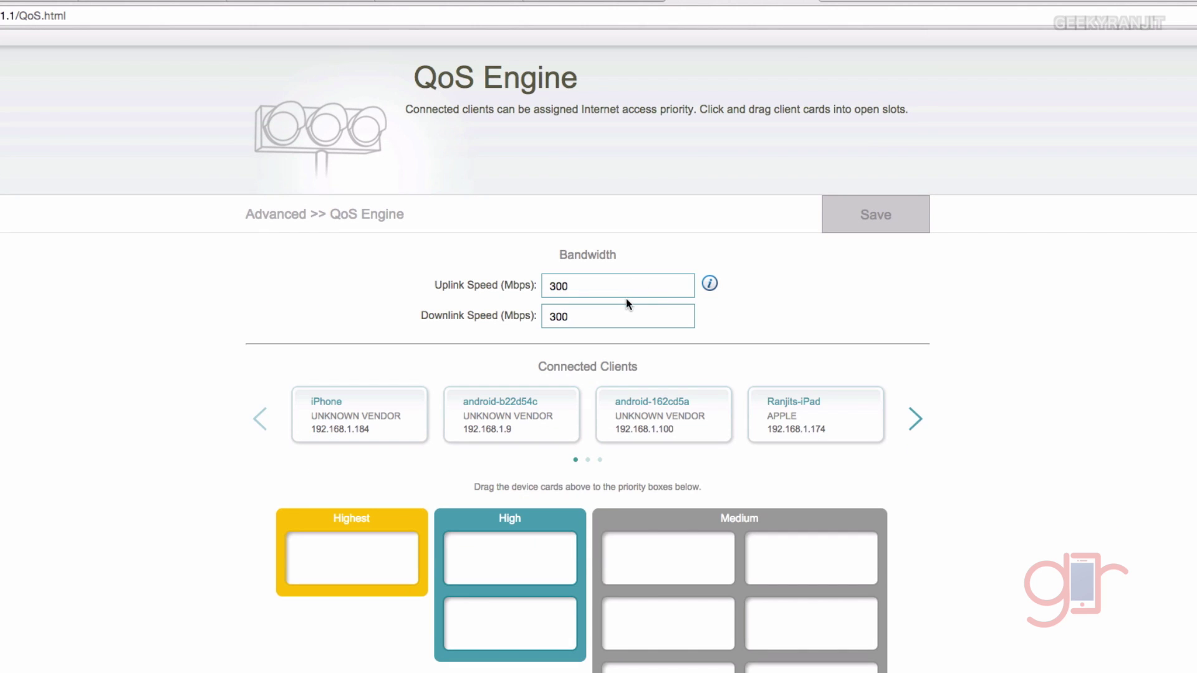
scroll(696, 318, "down", 5)
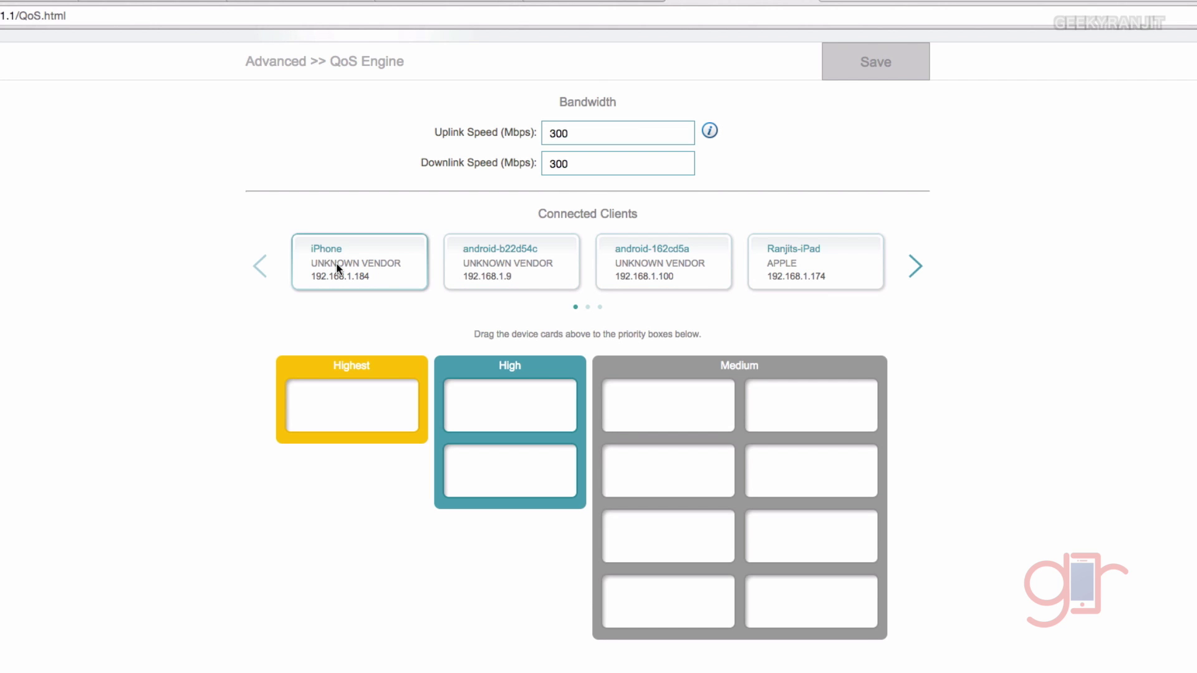
left_click_drag(788, 271, 490, 416)
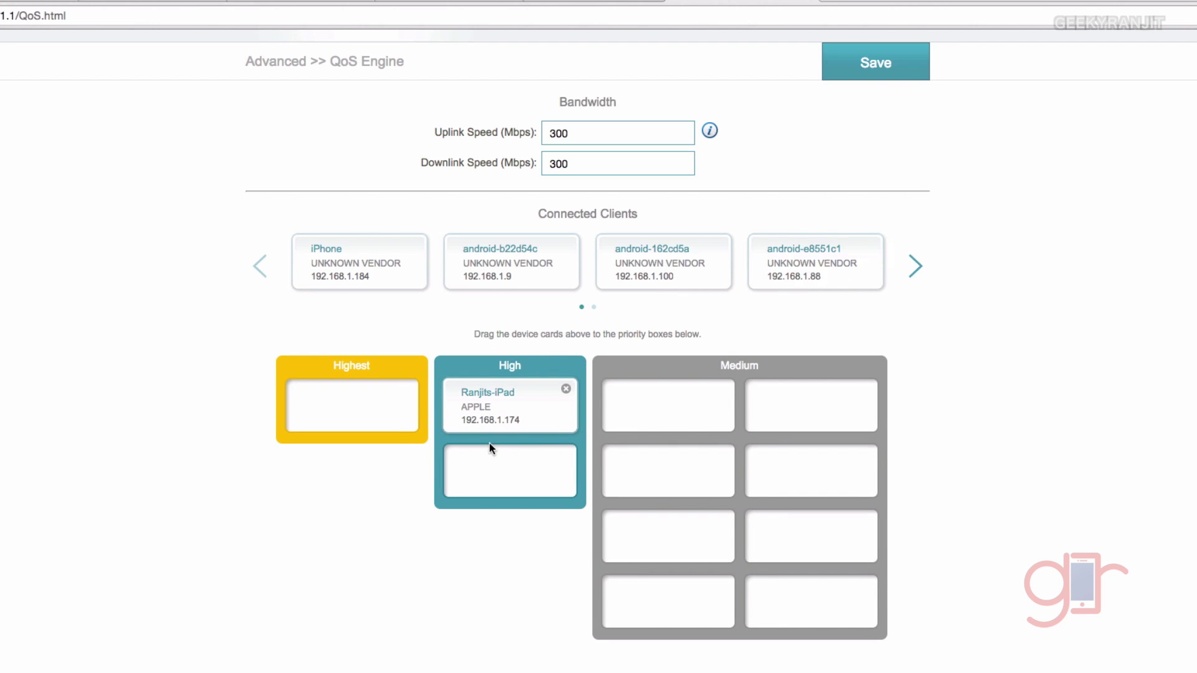
Page to the next clients and place Ranjits-MBP in the Highest priority box
left_click(914, 266)
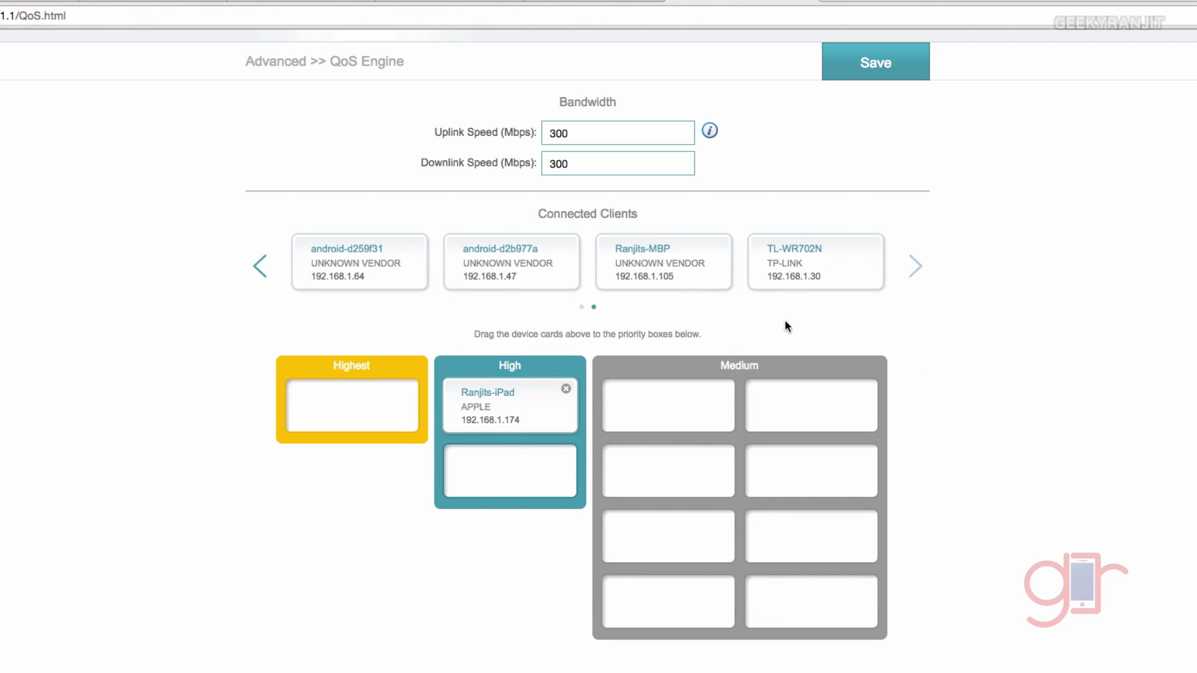
left_click_drag(660, 266, 348, 414)
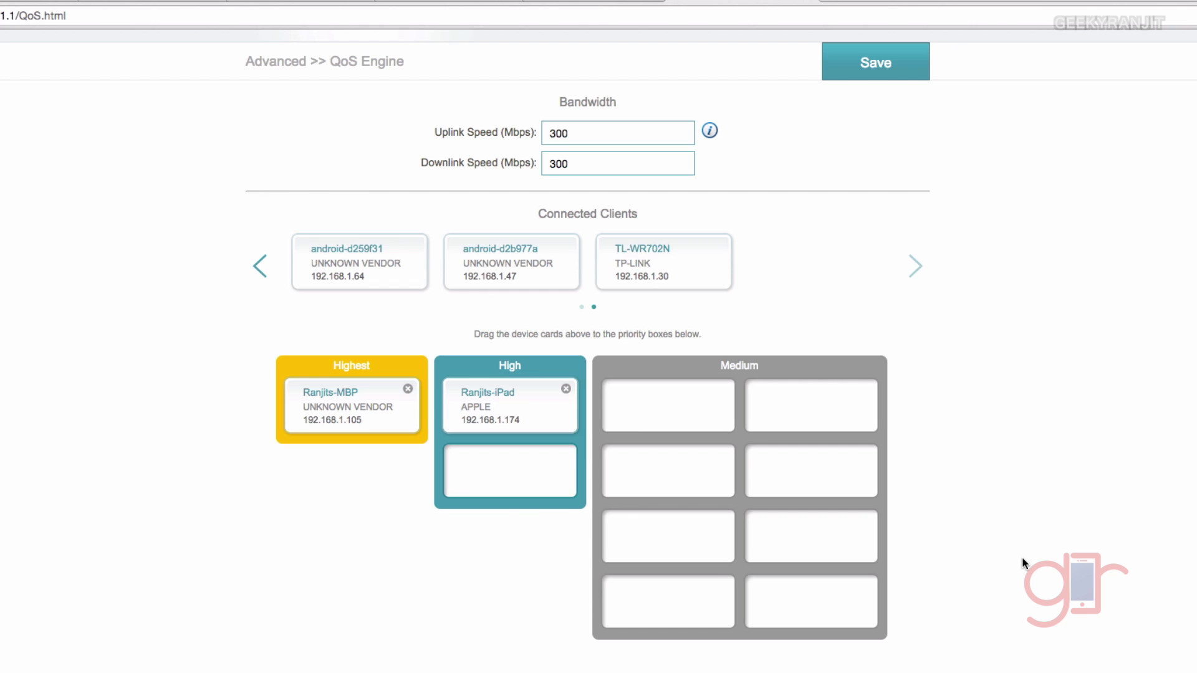
scroll(1022, 556, "up", 3)
Go to the Firewall page, discarding the unsaved QoS changes
mouse_move(761, 58)
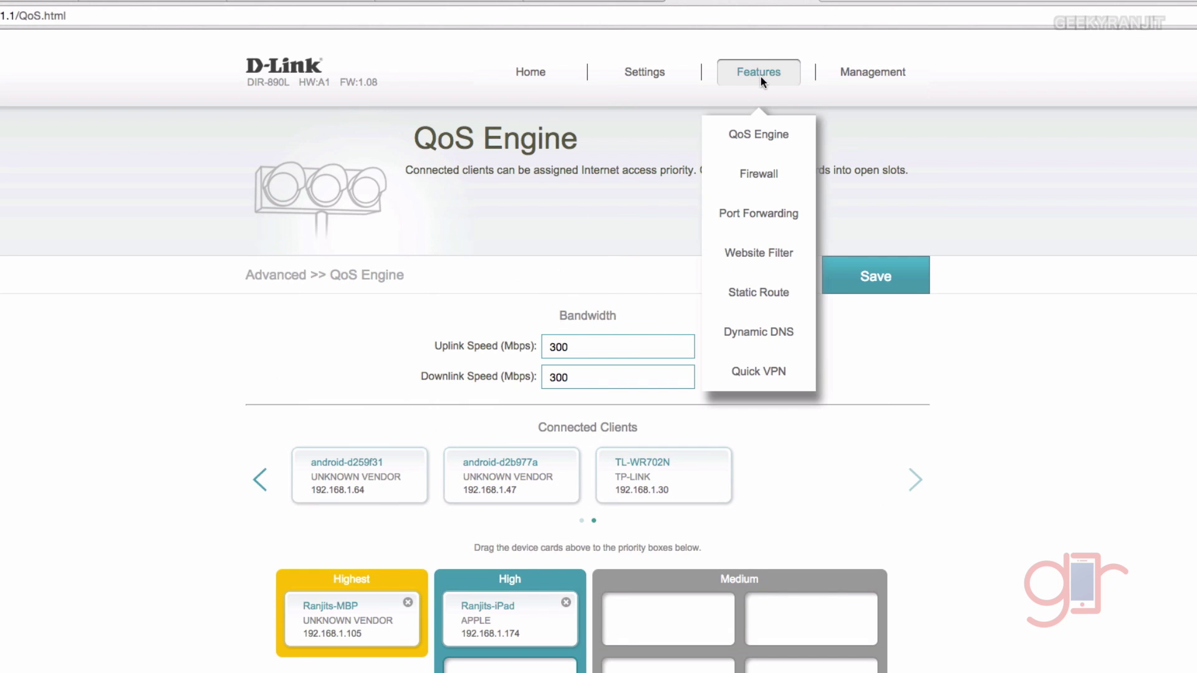
left_click(767, 177)
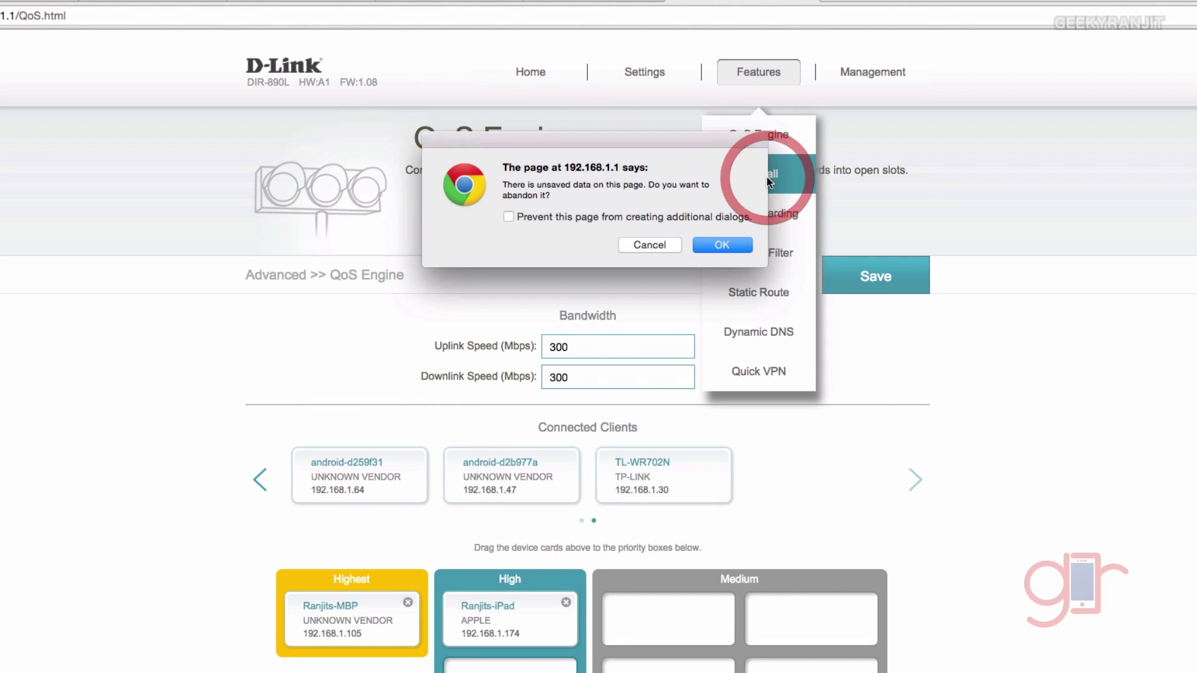
left_click(713, 245)
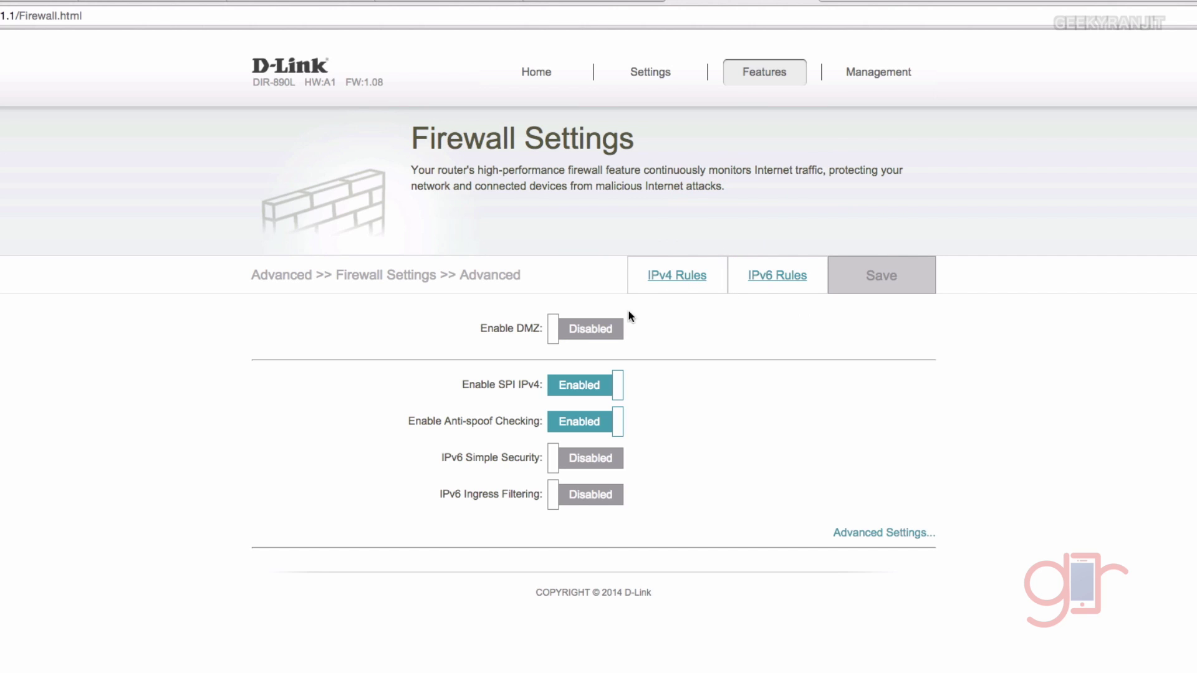
Browse the Website Filter page, then the Dynamic DNS page
mouse_move(791, 65)
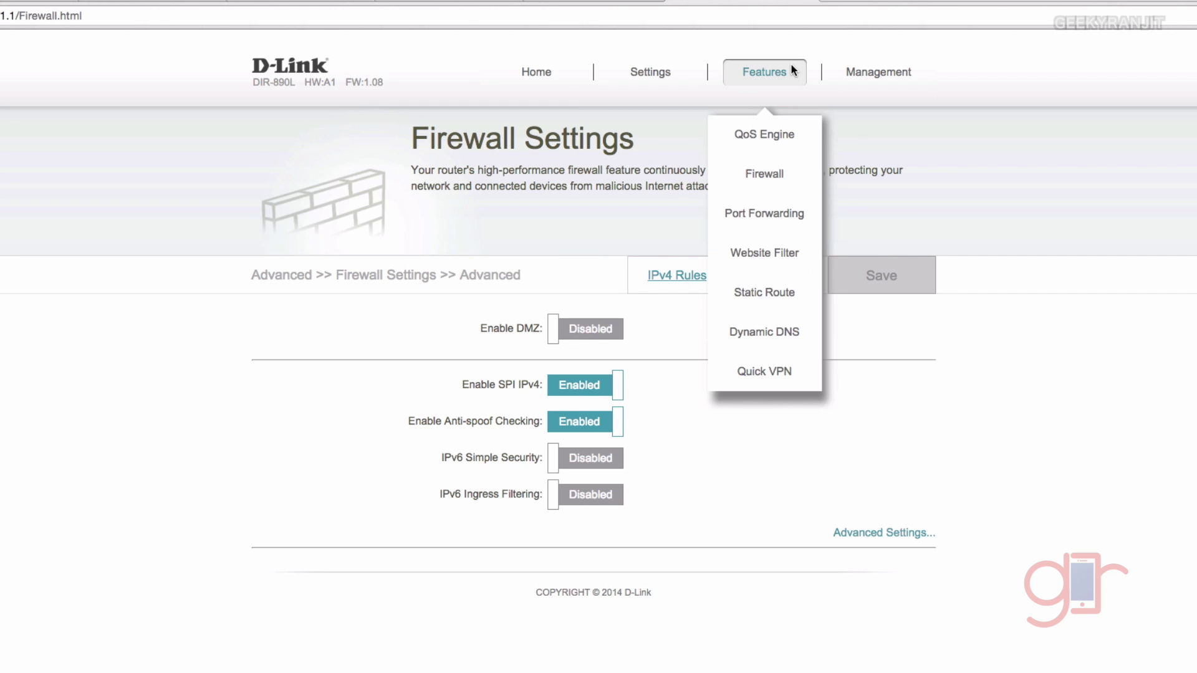
left_click(784, 254)
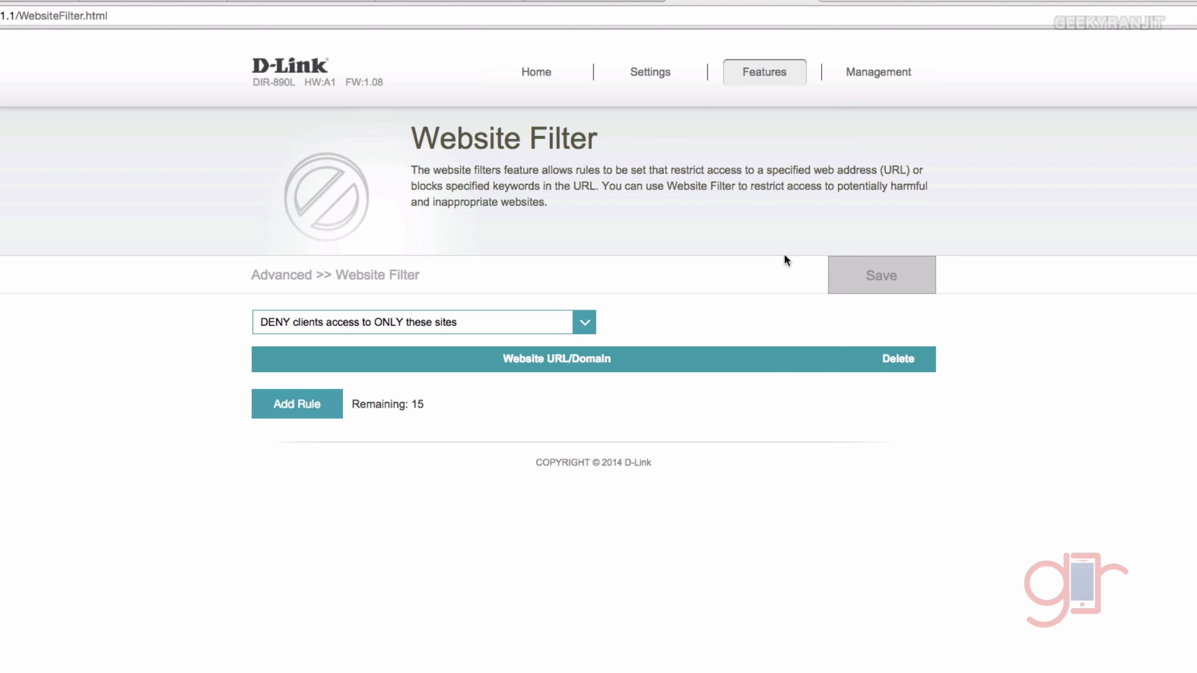
mouse_move(755, 77)
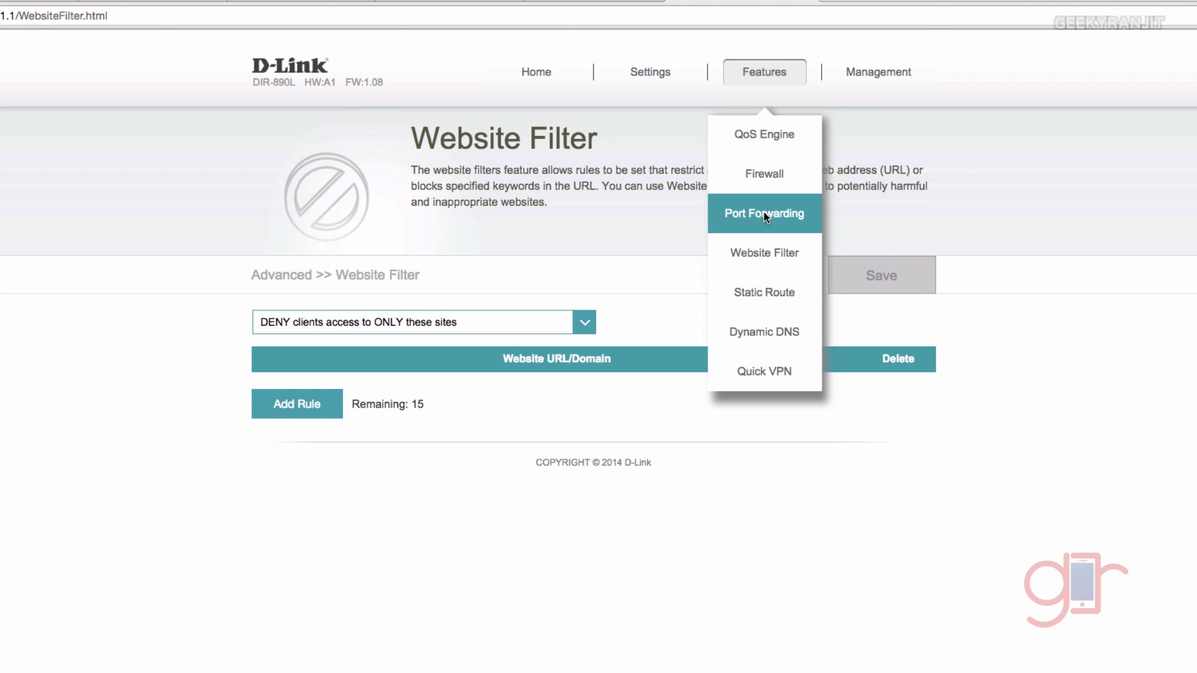
left_click(773, 330)
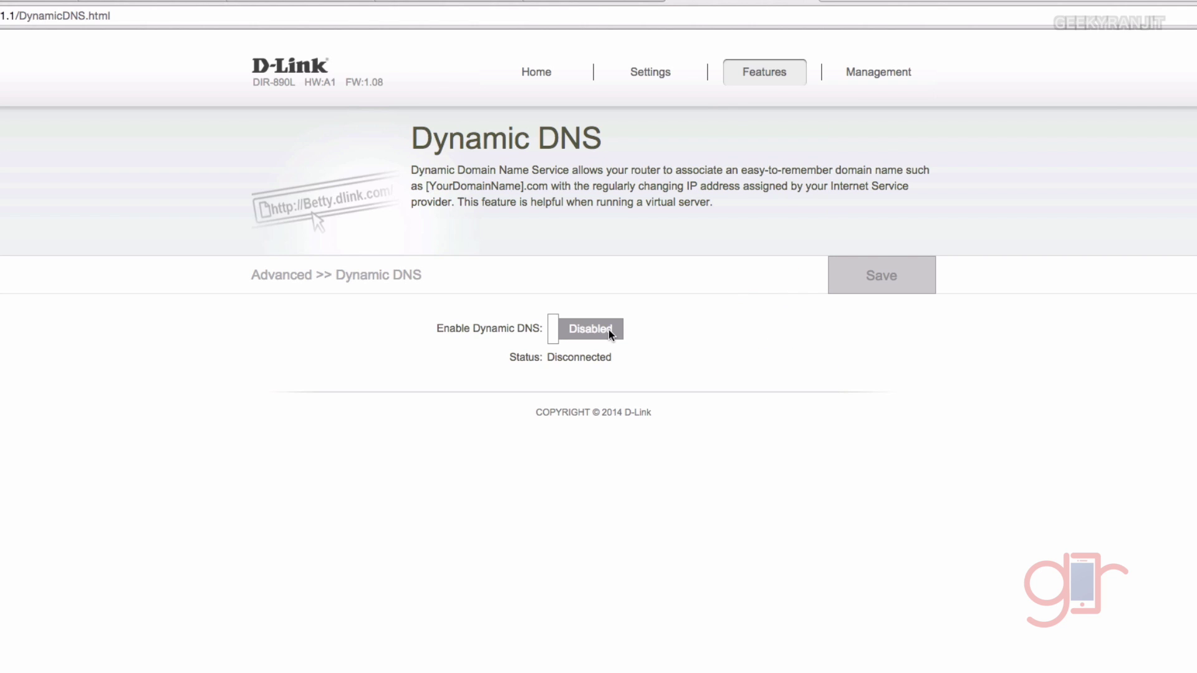
View the Time settings and the Schedule page listing rule NewRule#1
mouse_move(871, 80)
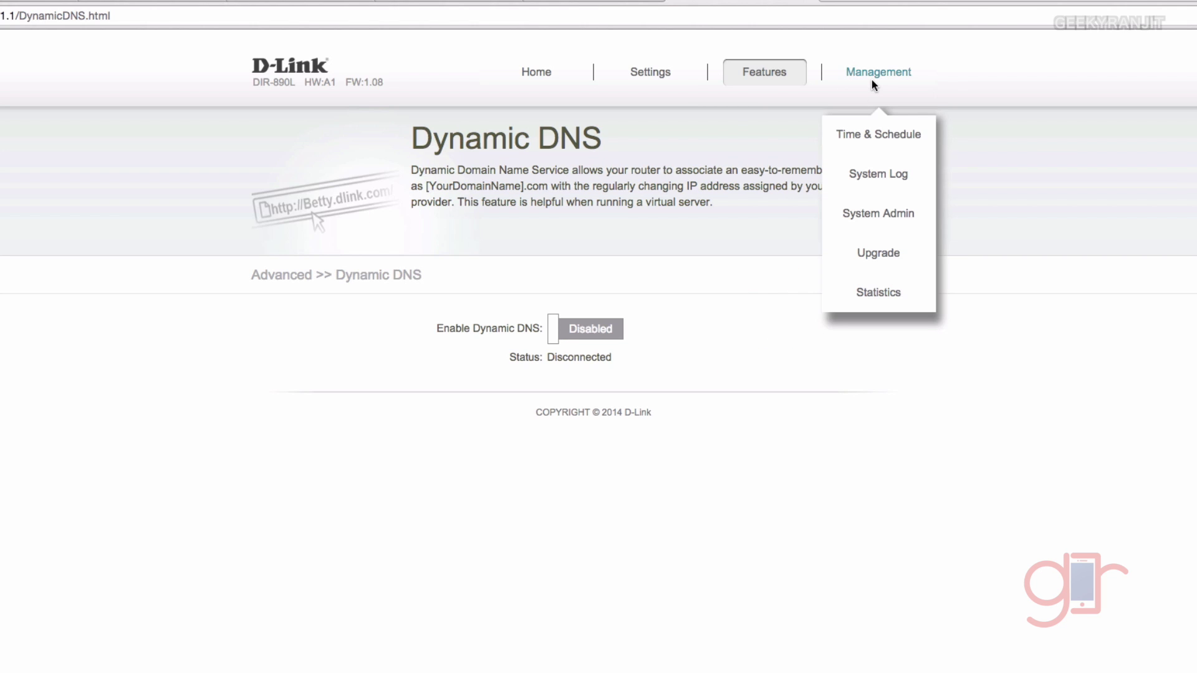
left_click(876, 149)
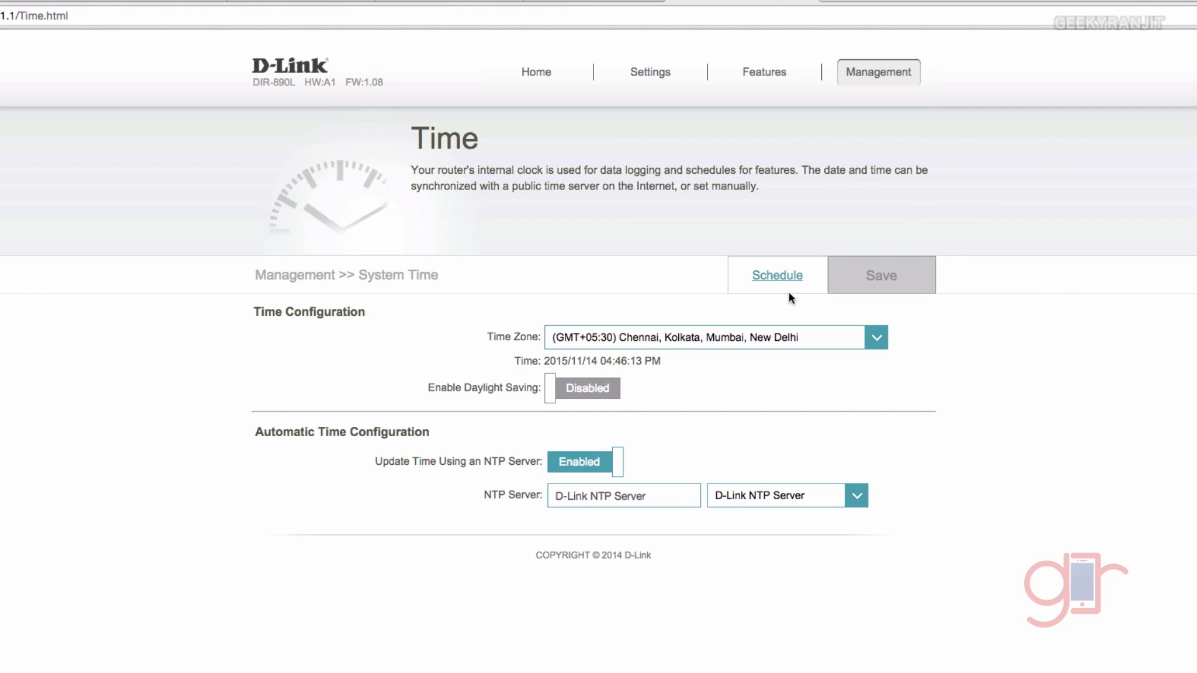
left_click(776, 271)
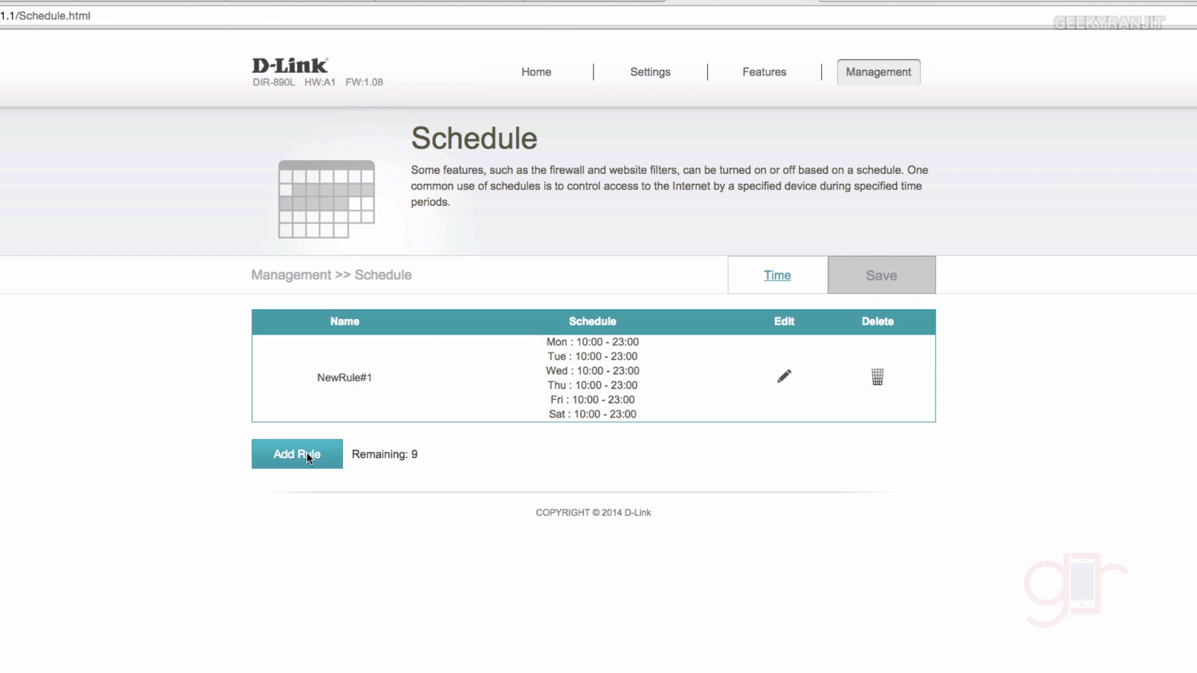
Pass through the System Log page to the System Admin account settings
mouse_move(859, 69)
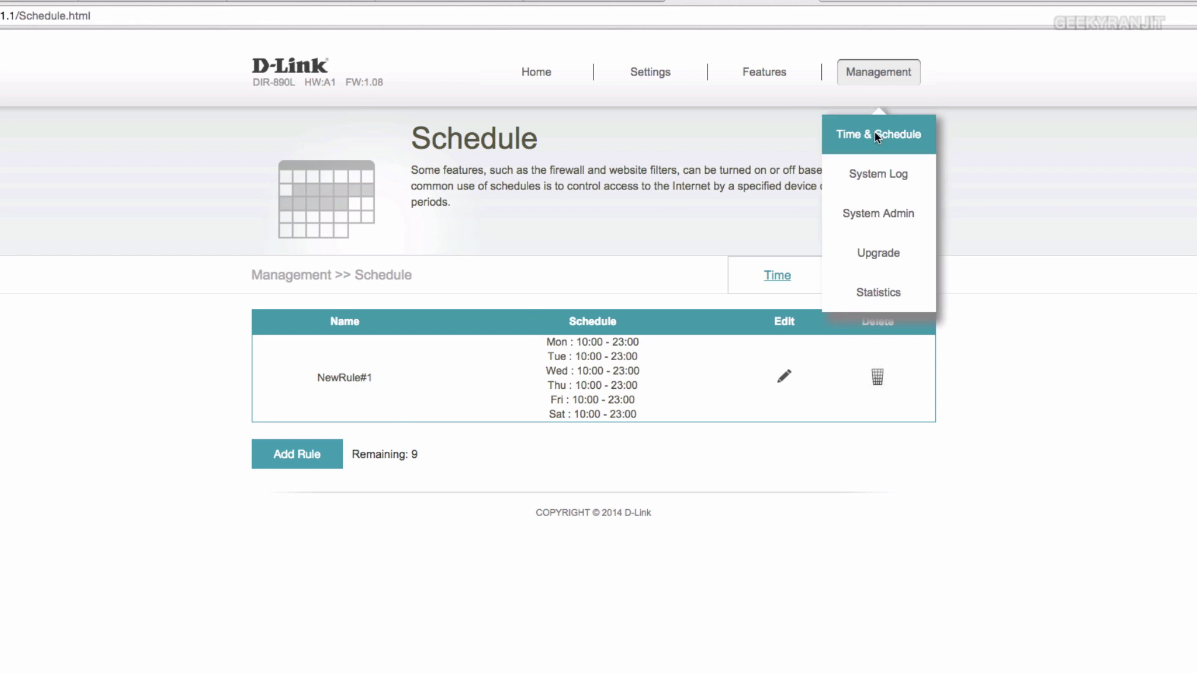
left_click(887, 175)
left_click(893, 215)
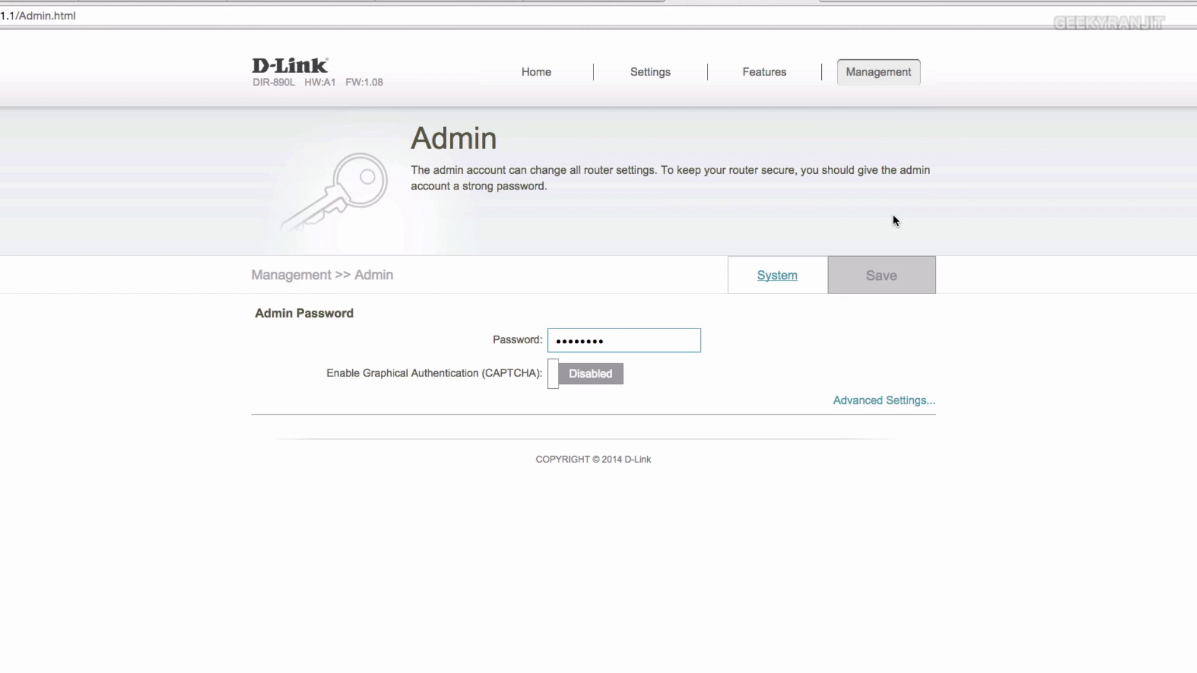
Confirm firmware 1.08 is the latest on the Upgrade page, then view Internet traffic Statistics
mouse_move(896, 67)
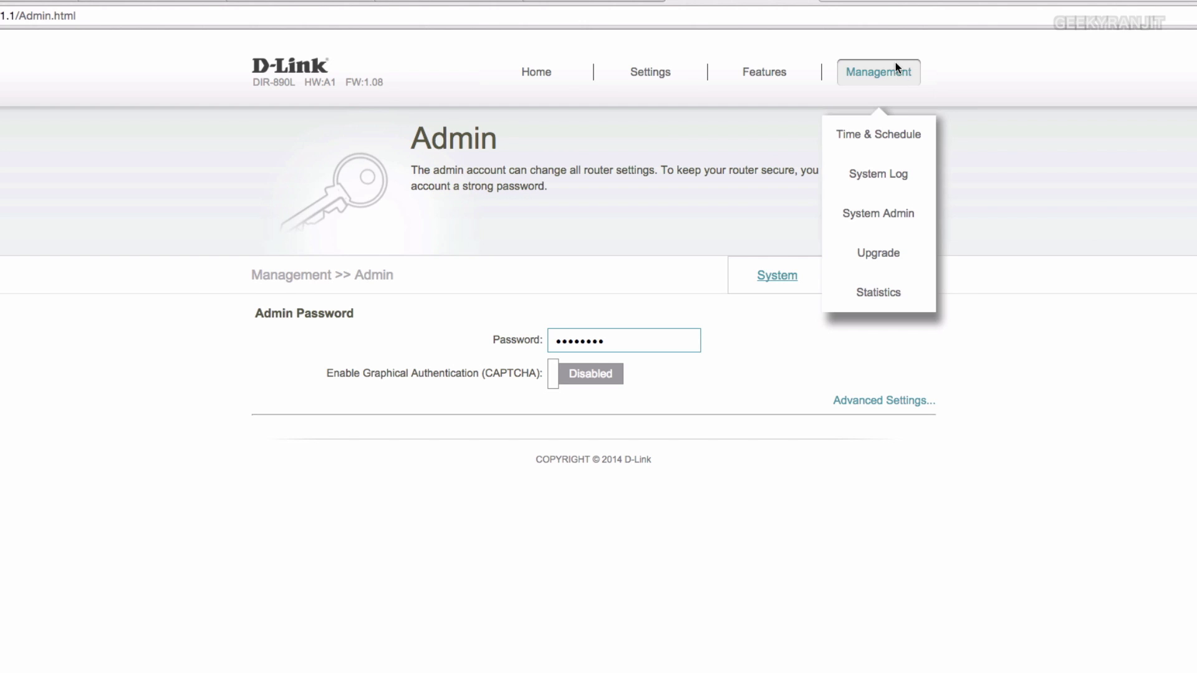
left_click(896, 245)
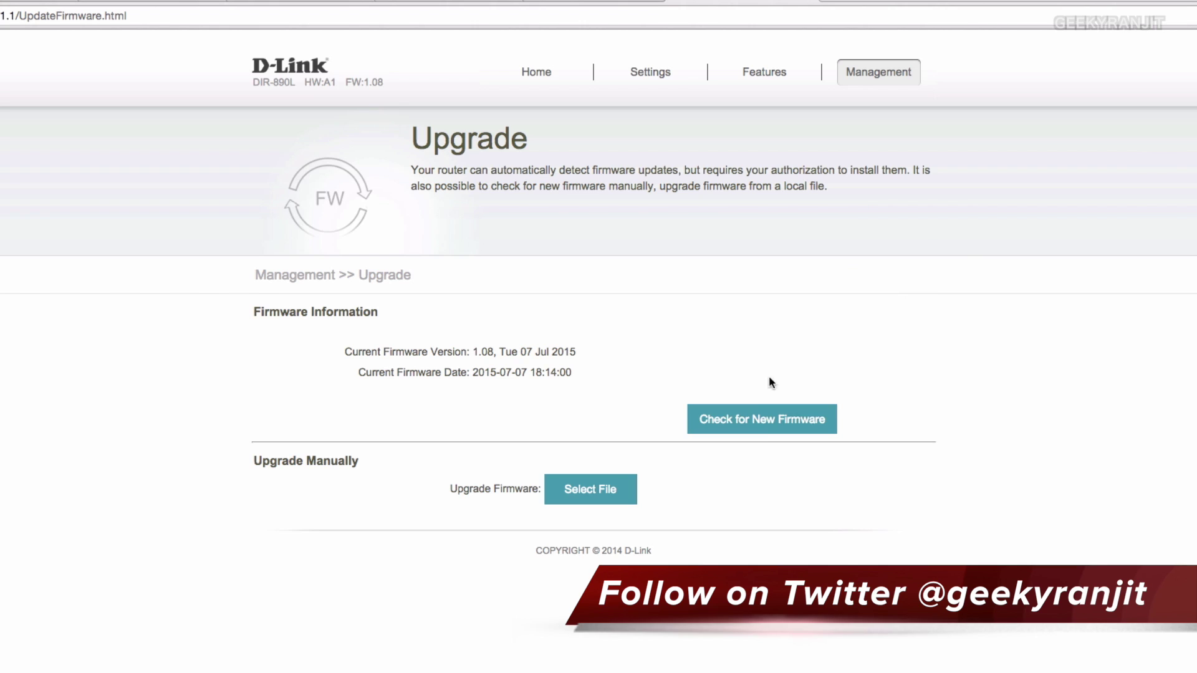
left_click(768, 423)
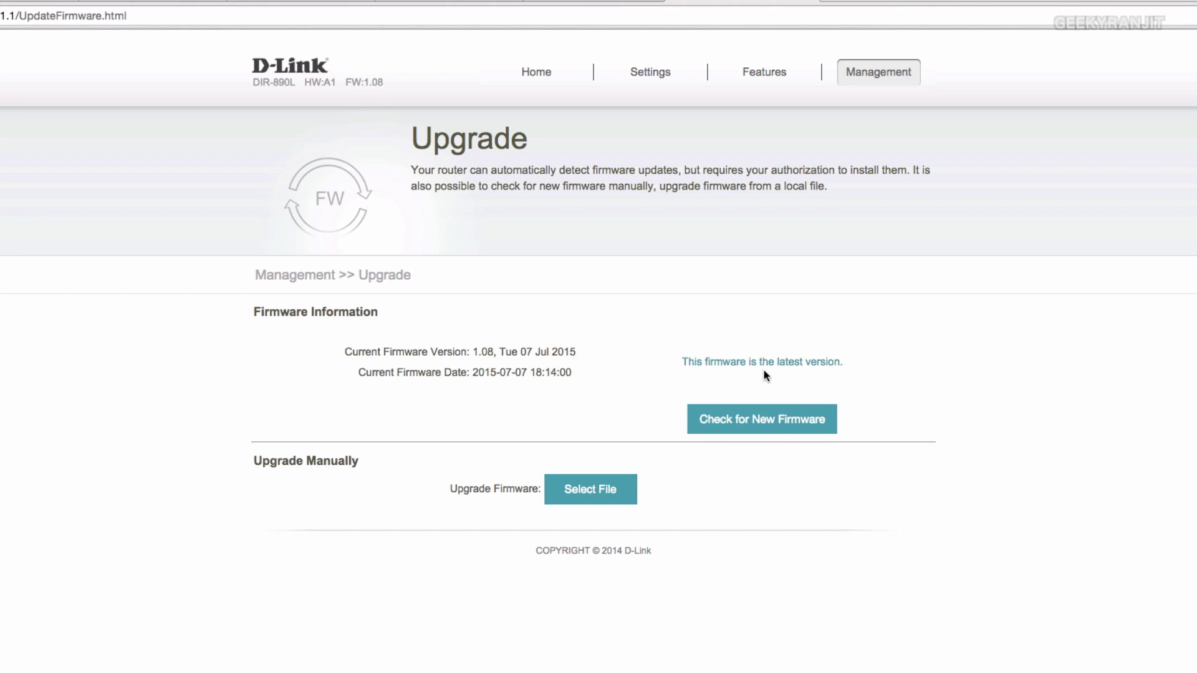
left_click(881, 74)
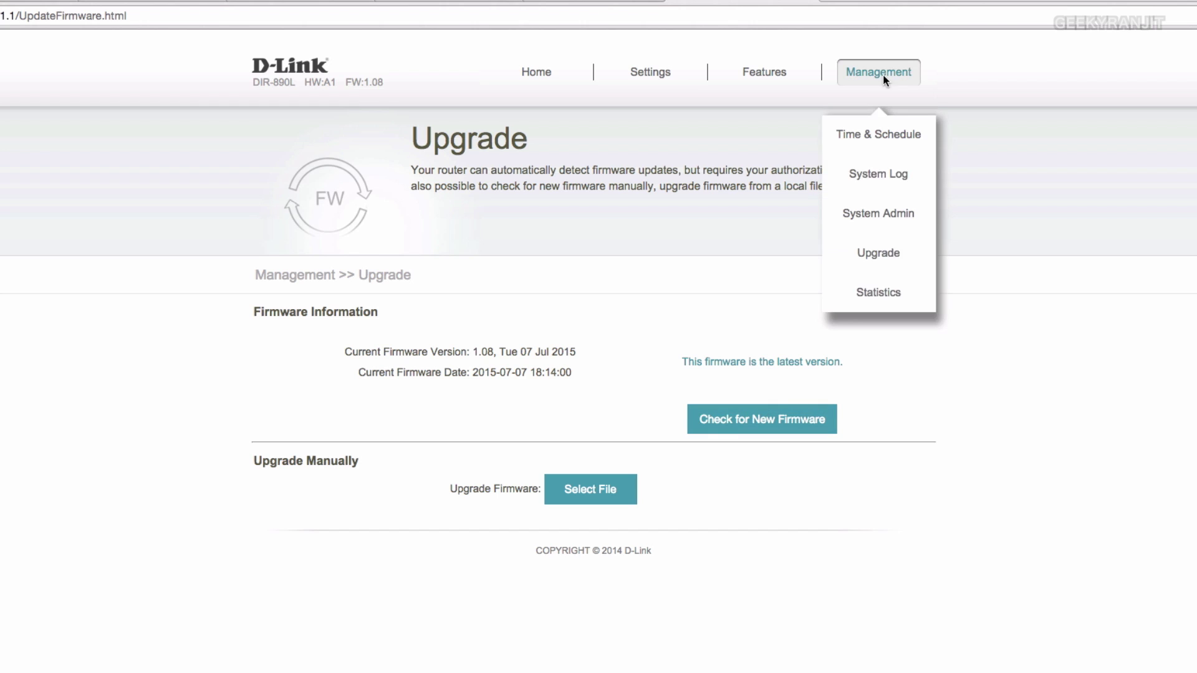
left_click(888, 290)
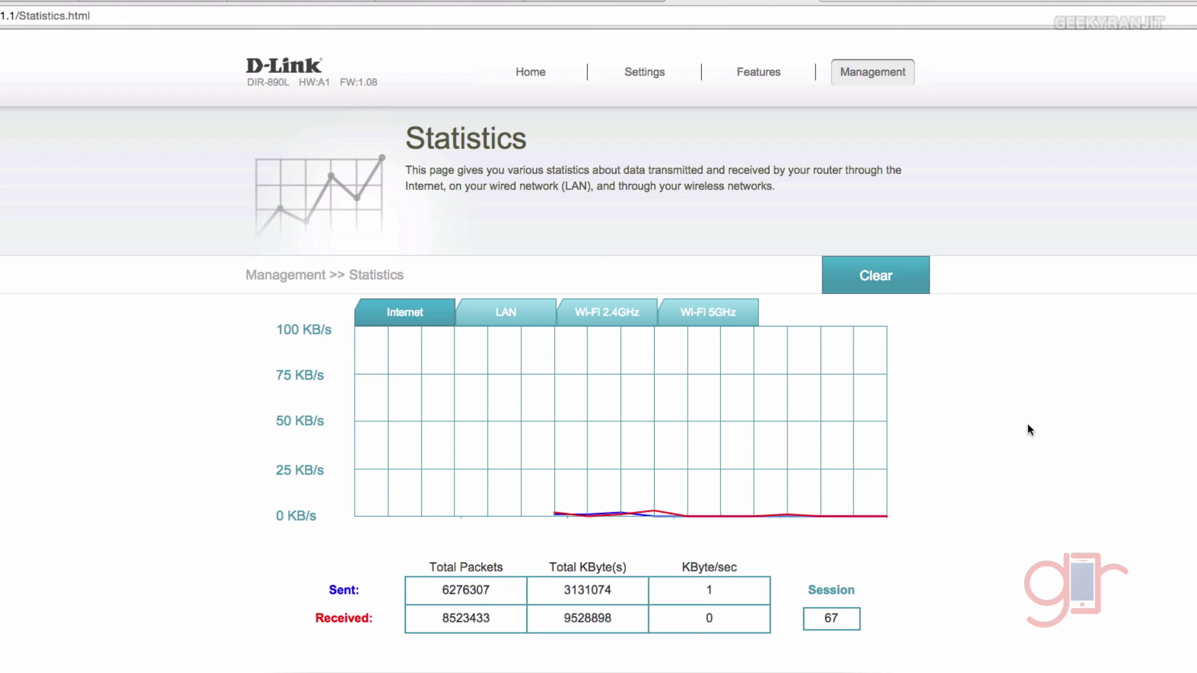
Open the Wireless Guest Zone page and scroll through the disabled dlink-guest bands
mouse_move(645, 101)
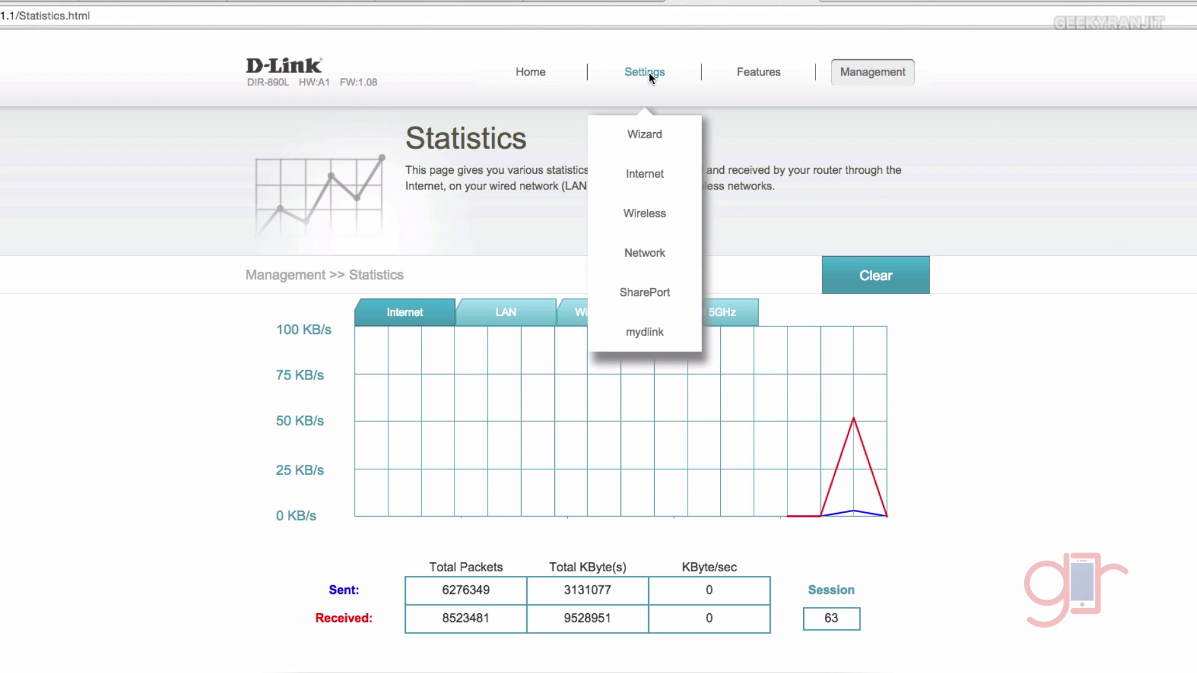
left_click(656, 201)
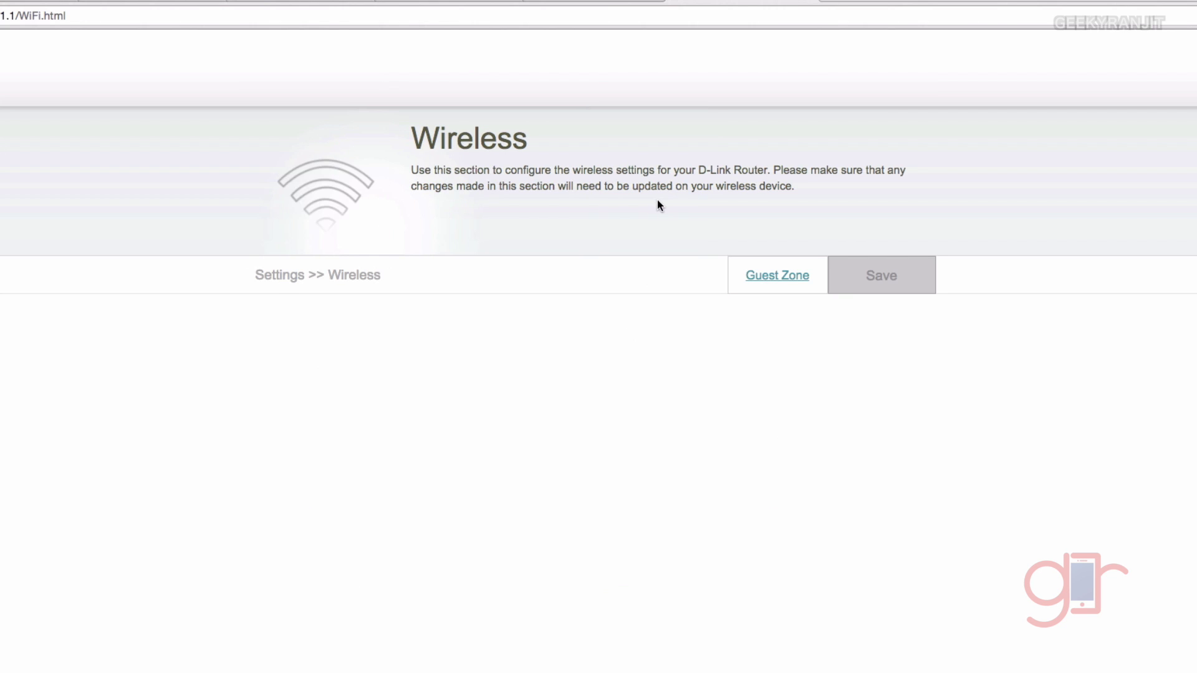
left_click(788, 276)
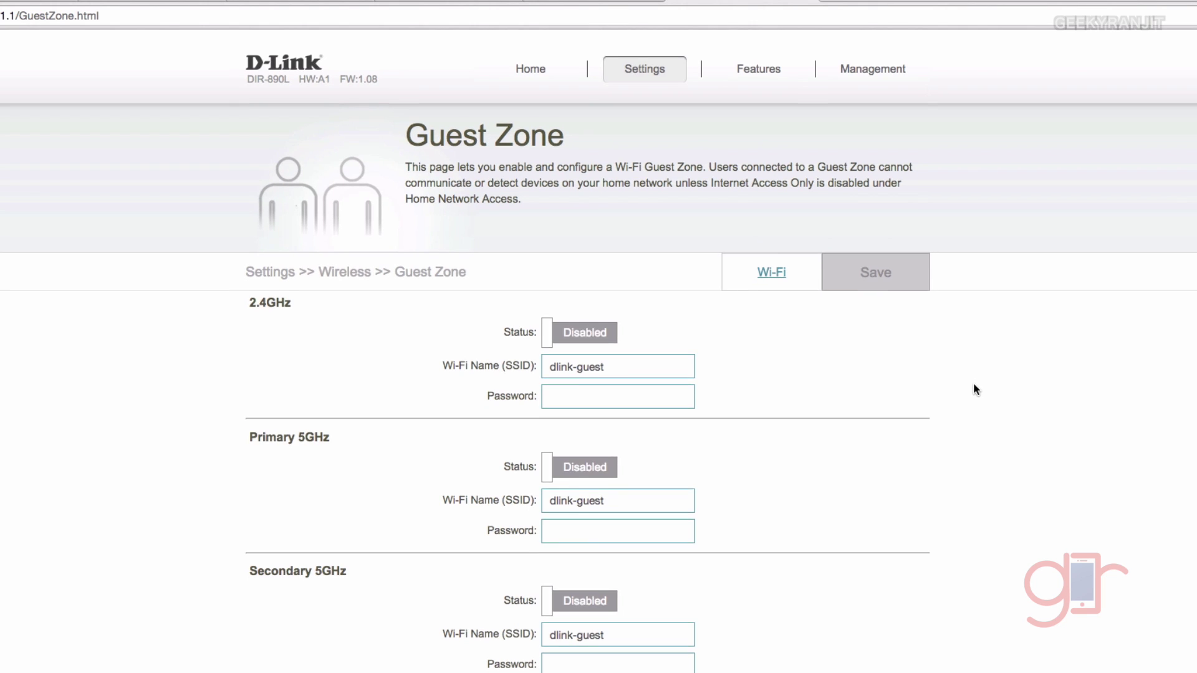
scroll(973, 382, "down", 1)
scroll(975, 381, "down", 3)
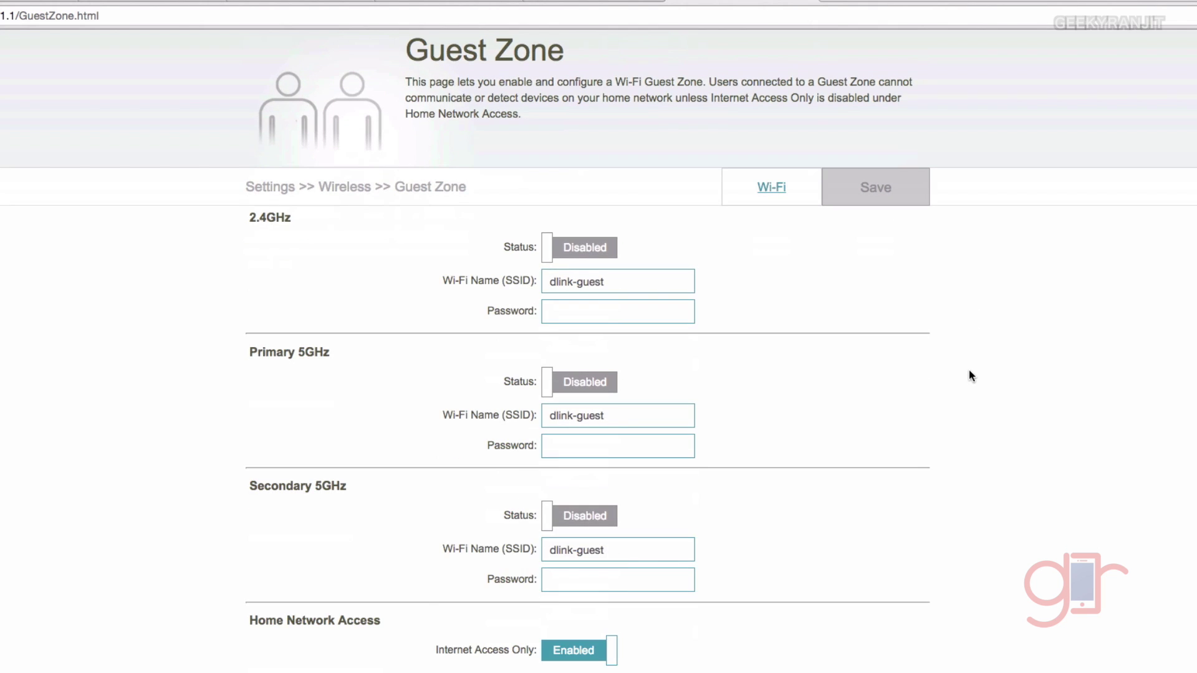